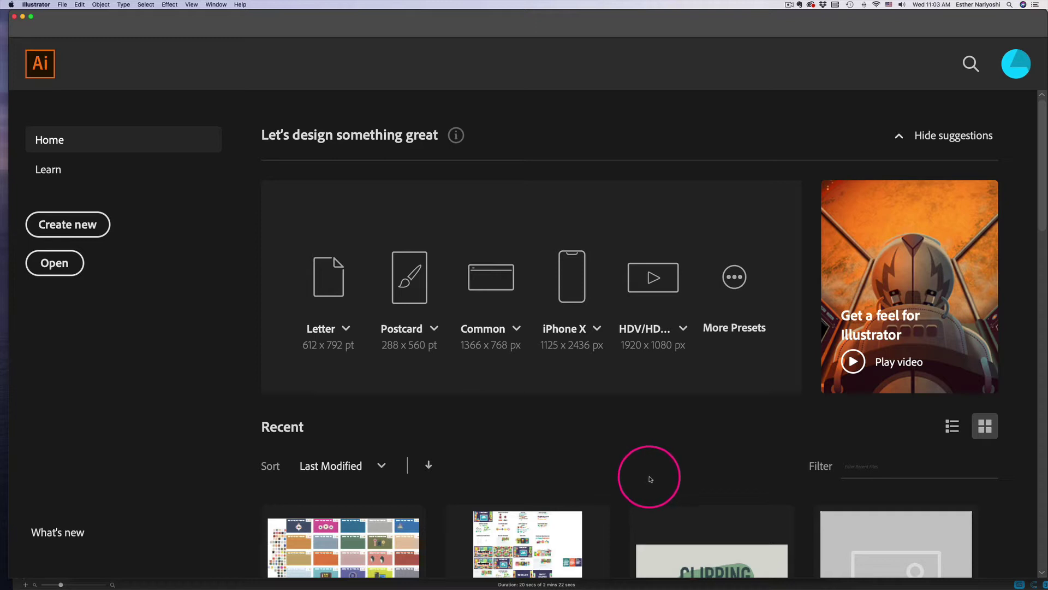
Step: Create a new Untitled-1 RGB document from the Web-Large 1920 × 1080 px preset
left_click(91, 232)
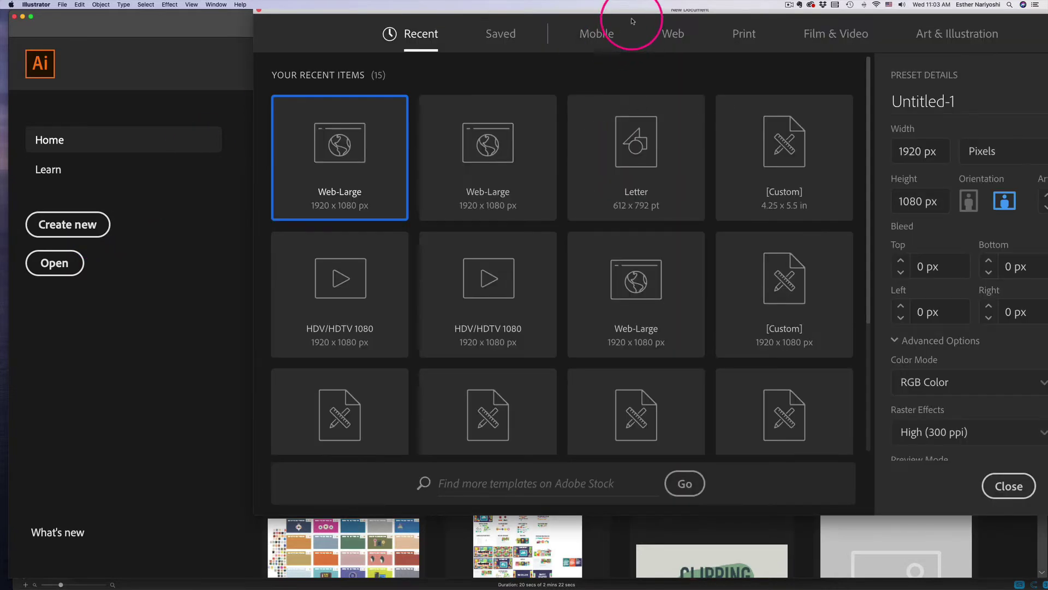
left_click_drag(631, 12, 479, 45)
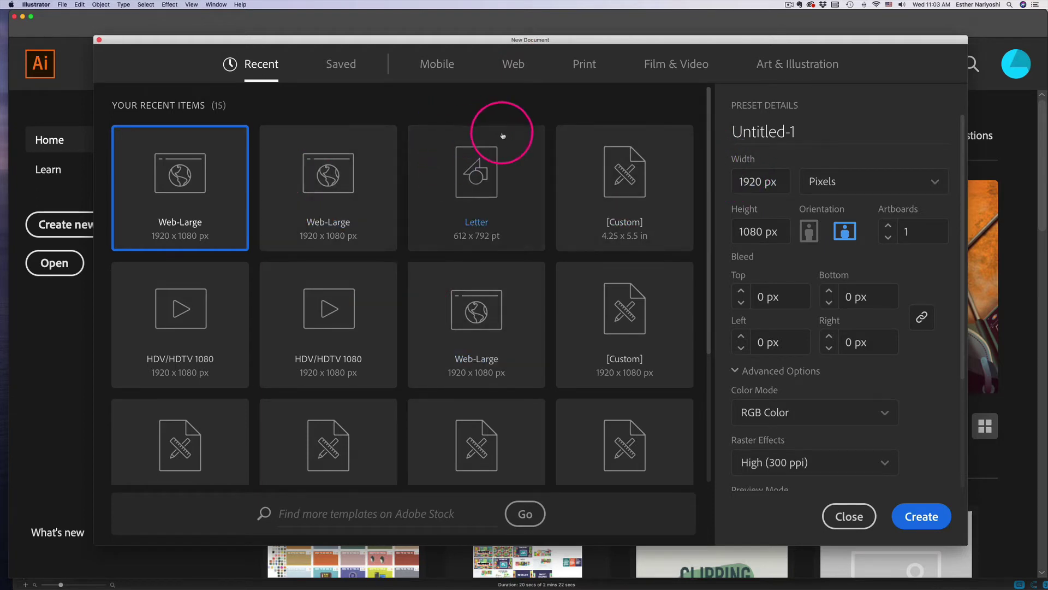
left_click(819, 135)
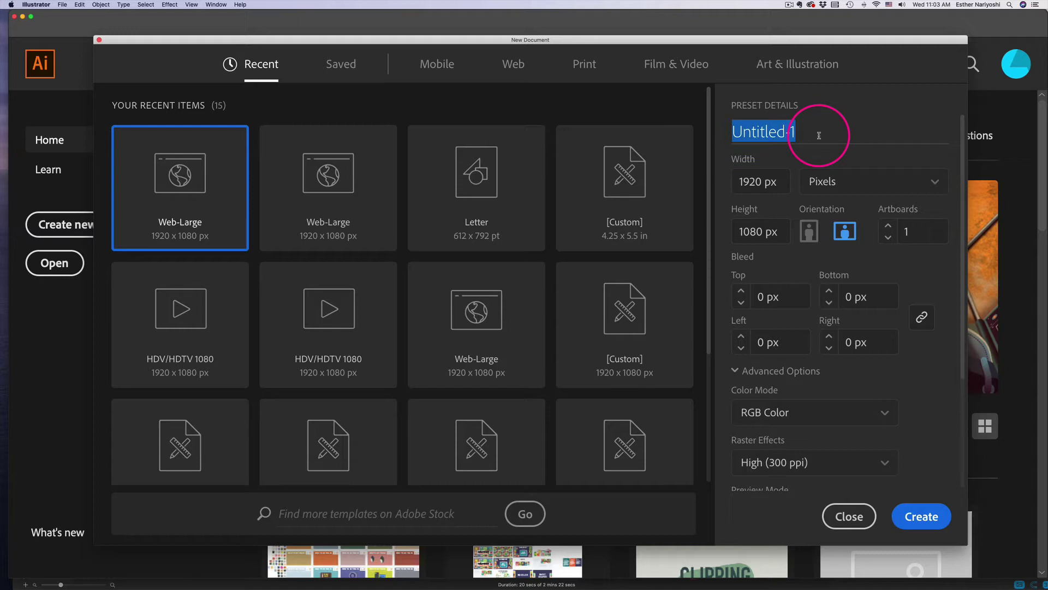
left_click(781, 187)
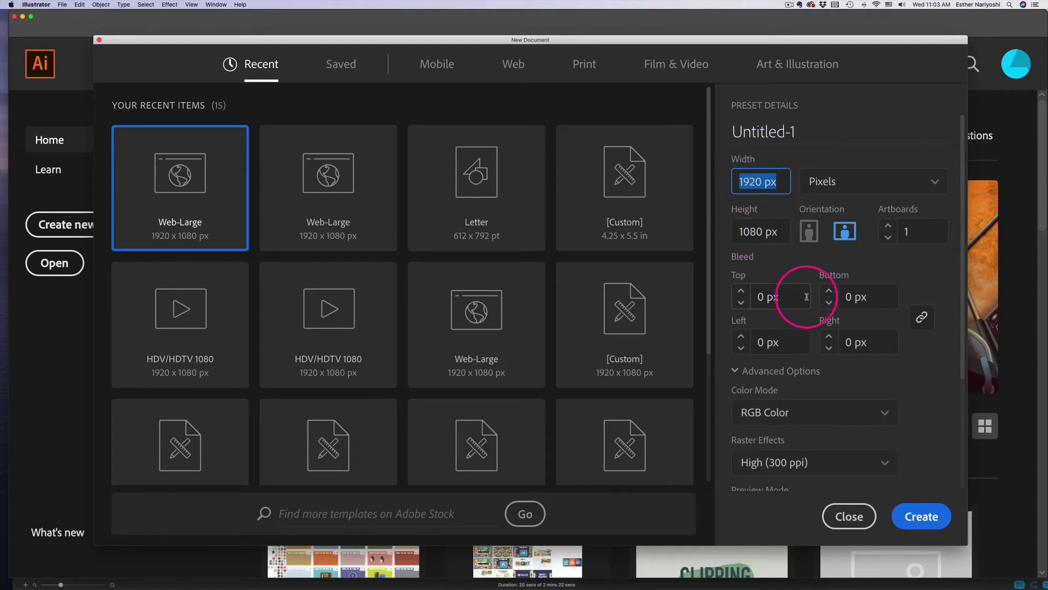
scroll(805, 300, "down", 4)
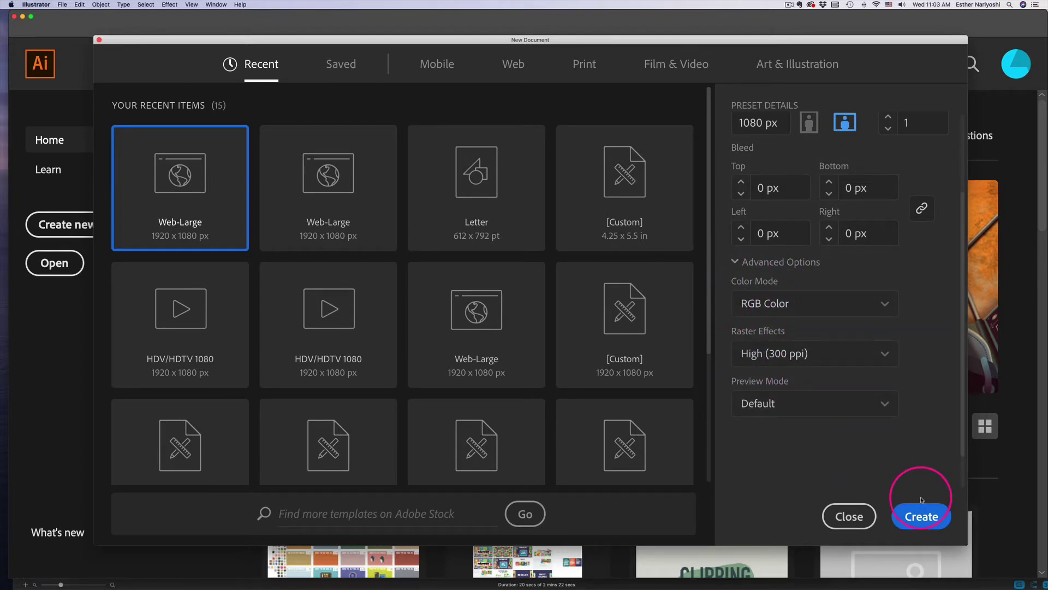
left_click(923, 521)
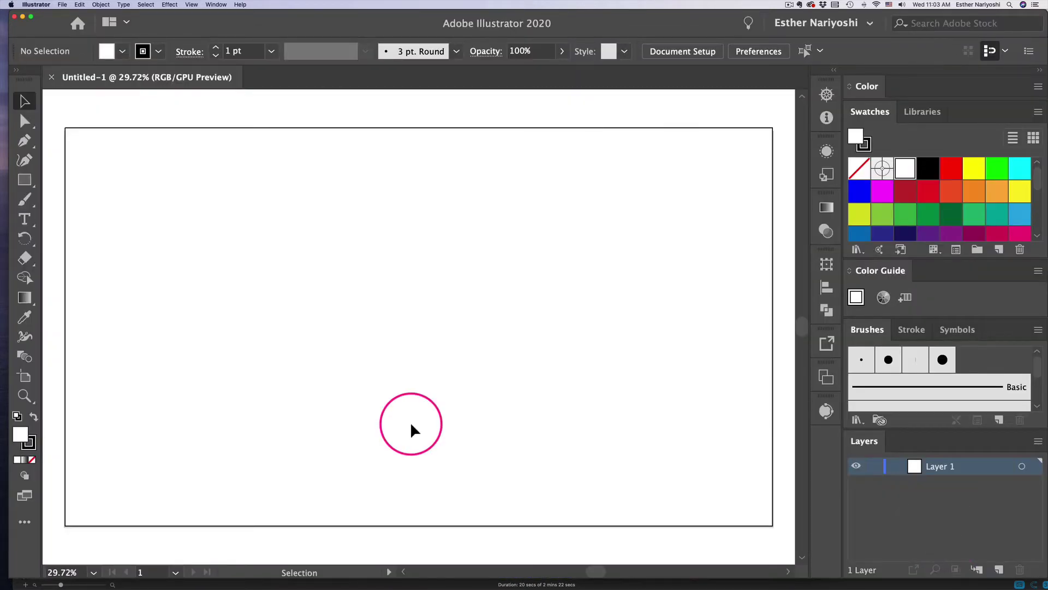
Step: Switch to Full Screen Mode with Menu Bar using the F key
key("f")
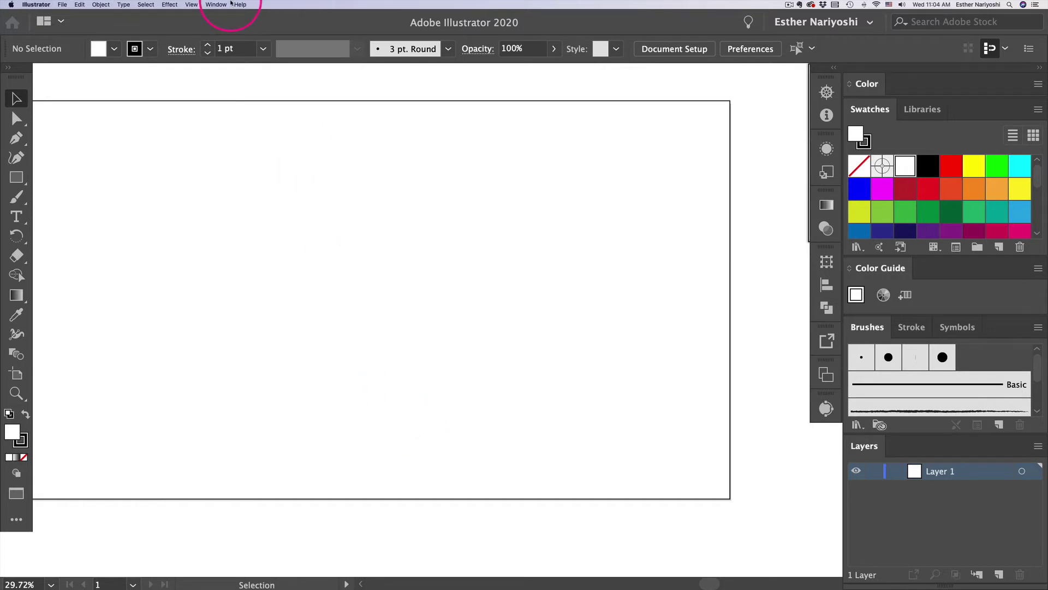
Step: Run the Delete Unused Panel Items action from the Actions panel, then close the panel
left_click(221, 5)
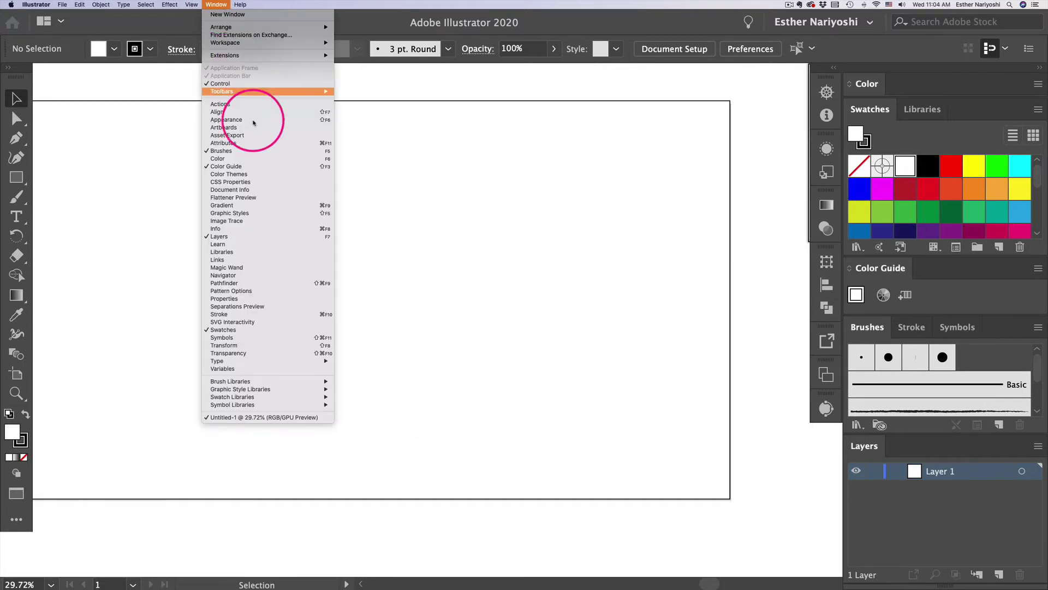
left_click(248, 104)
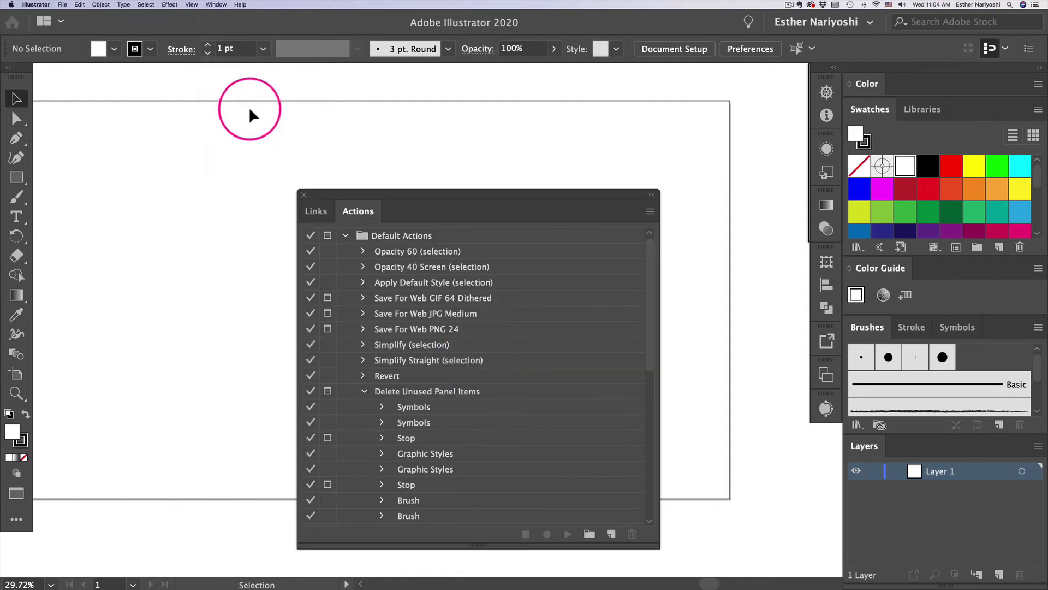
left_click_drag(501, 193, 501, 110)
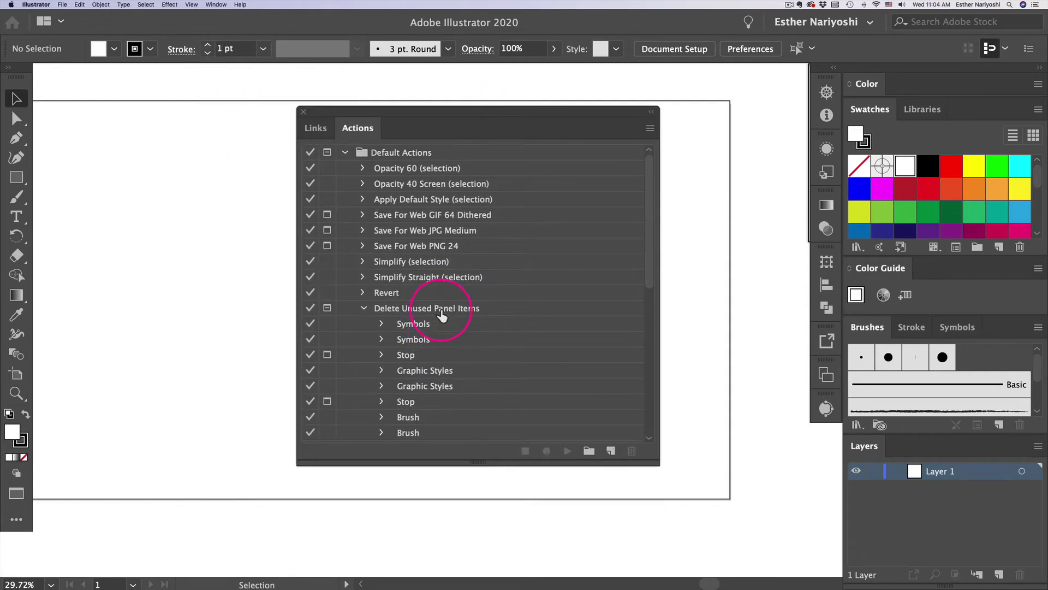
left_click(440, 314)
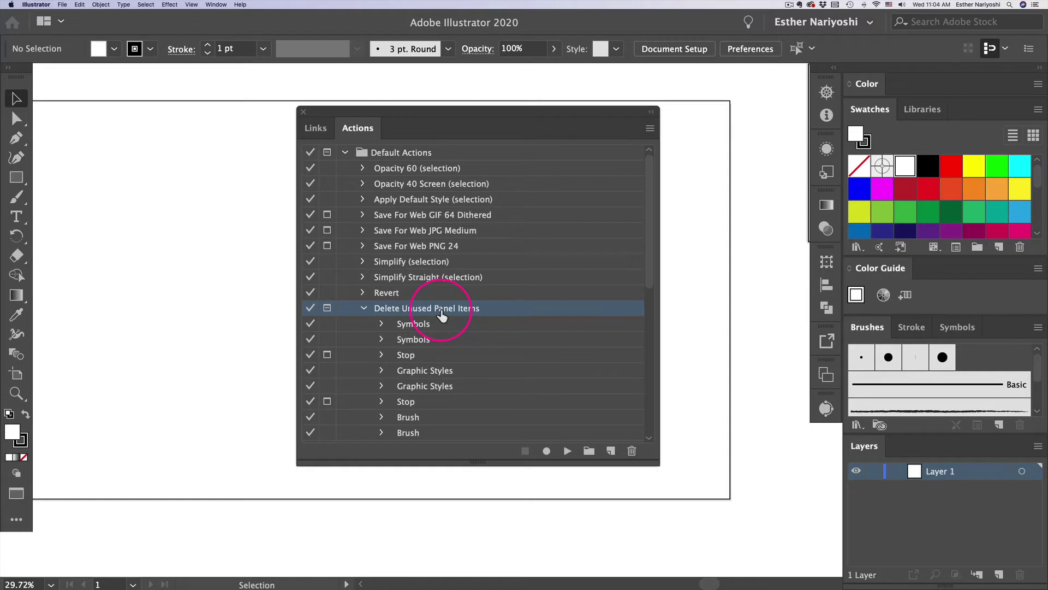
left_click(650, 130)
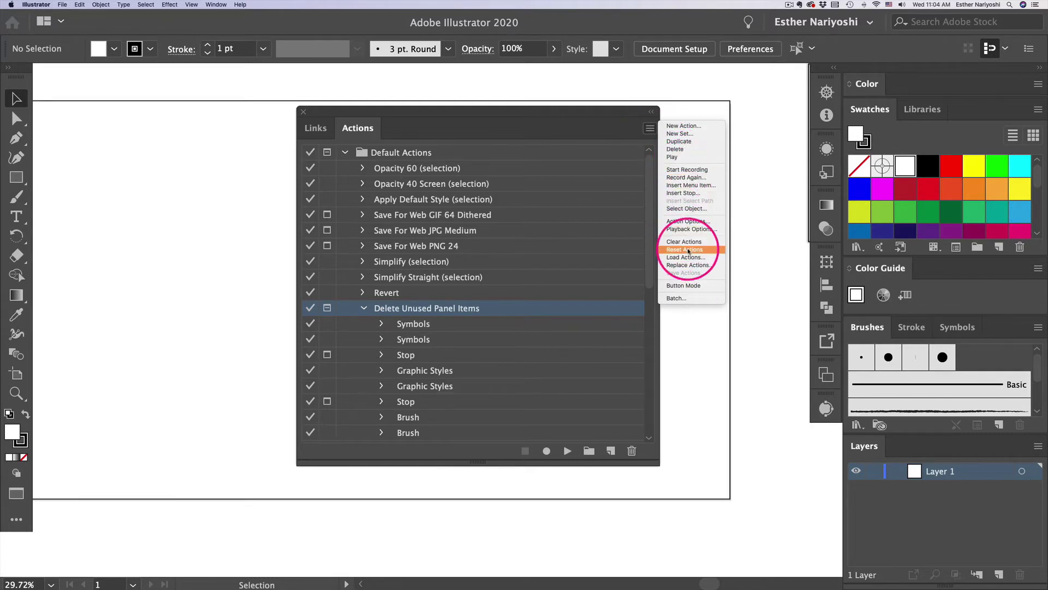
left_click(627, 125)
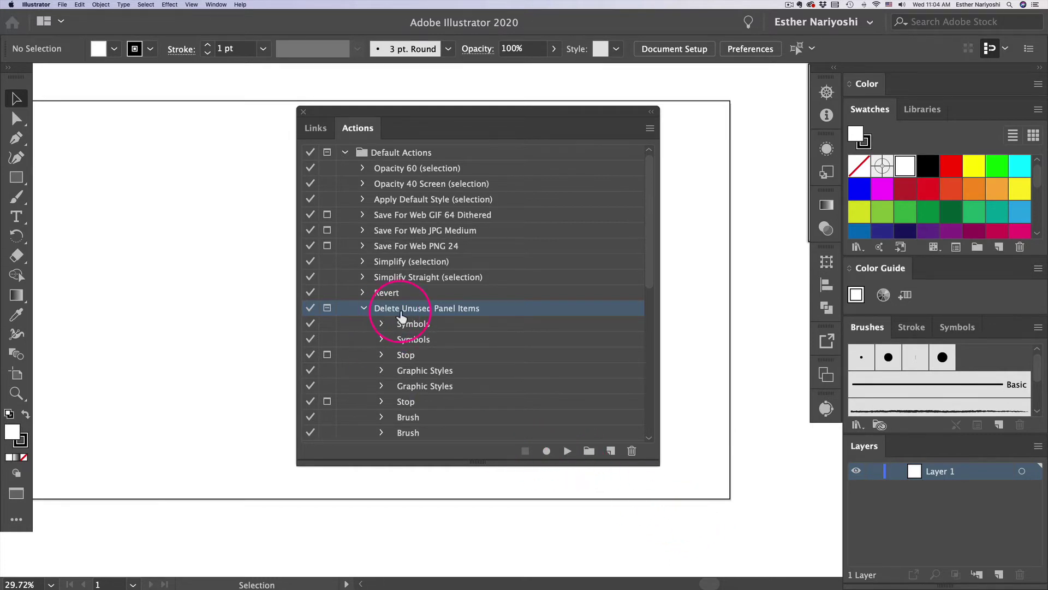
left_click(567, 450)
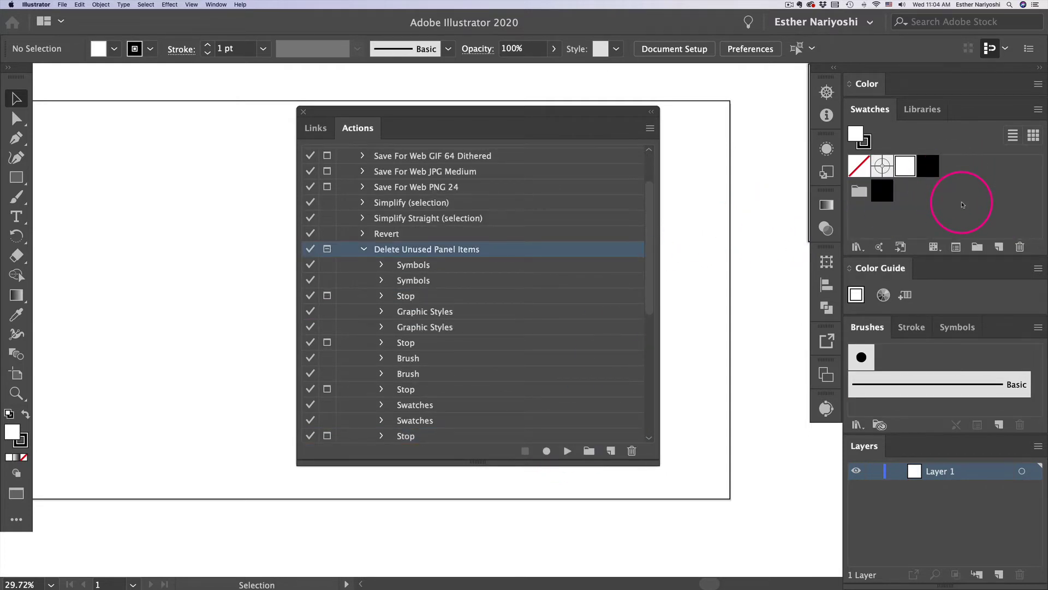
left_click(303, 112)
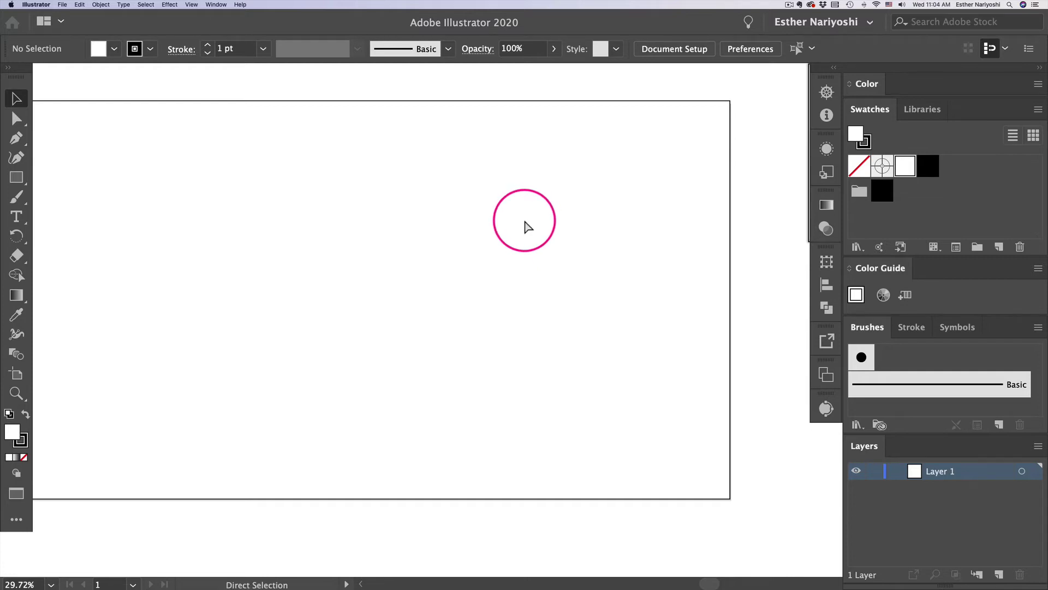
key("super+t")
left_click_drag(341, 131, 504, 202)
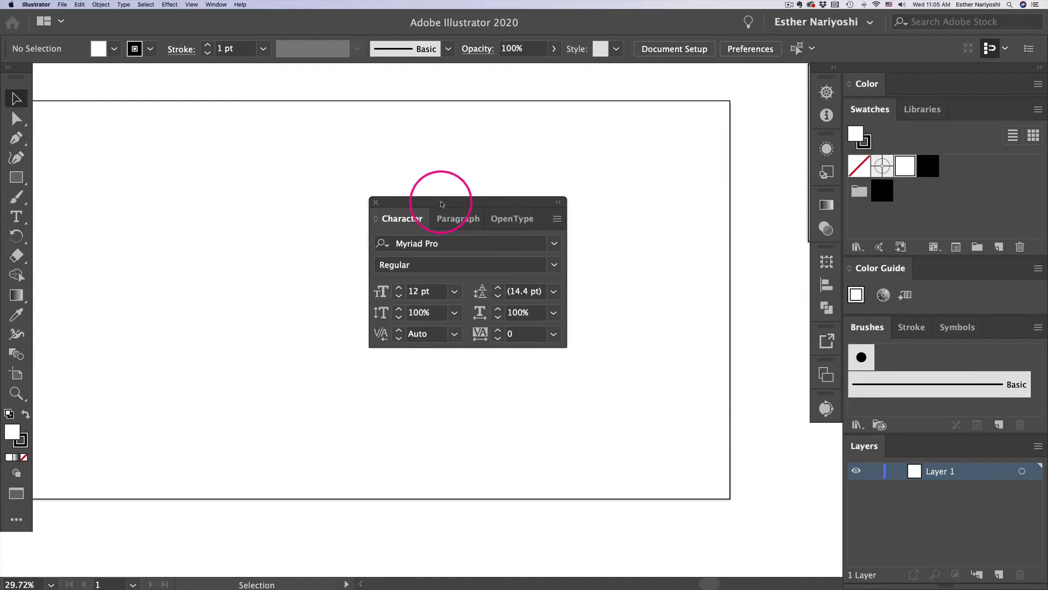
left_click_drag(442, 204, 452, 234)
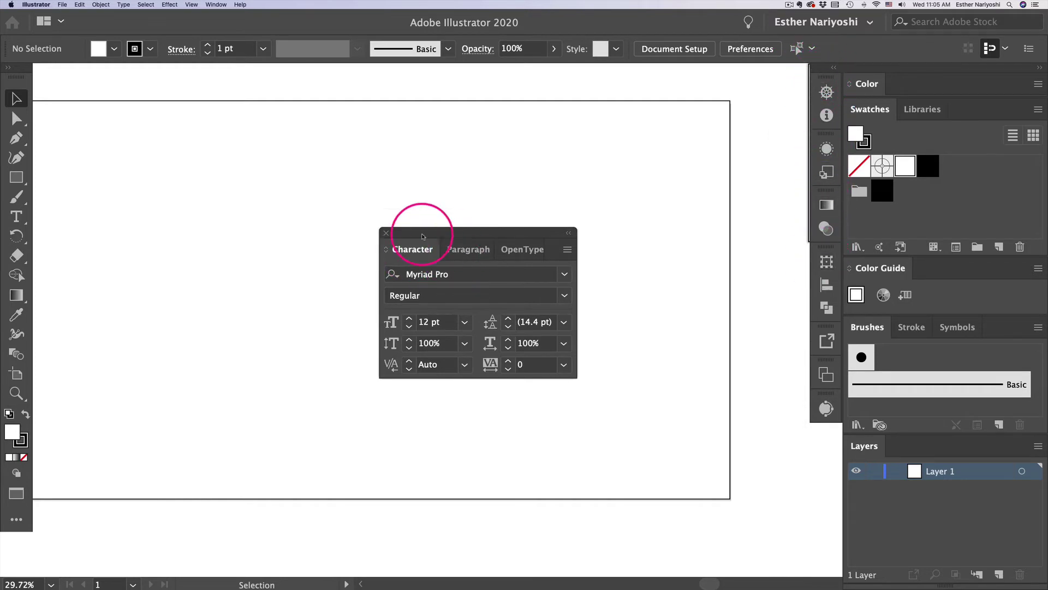
left_click_drag(415, 252, 821, 438)
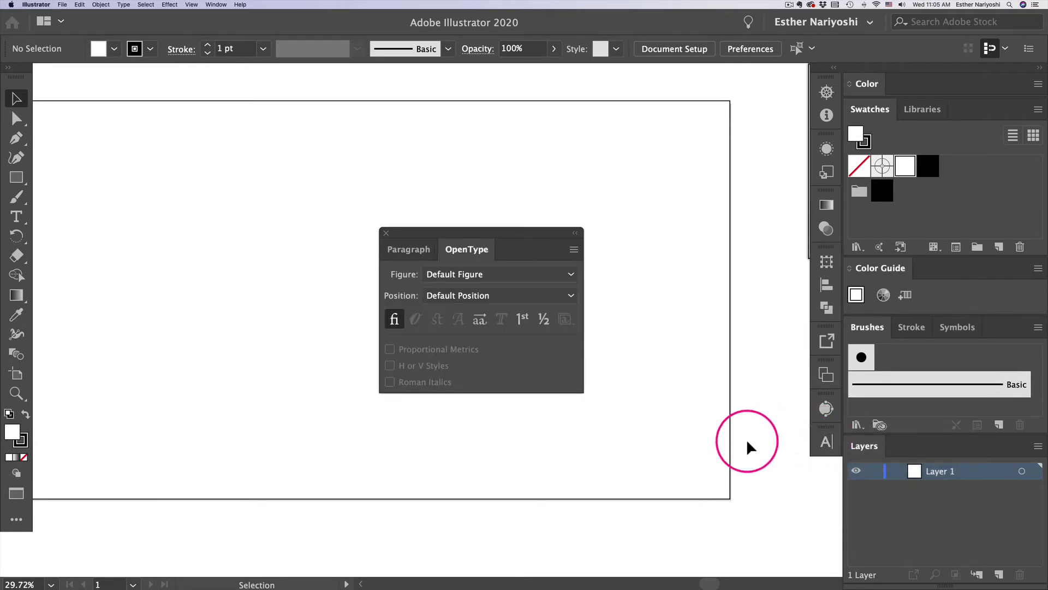
left_click(386, 232)
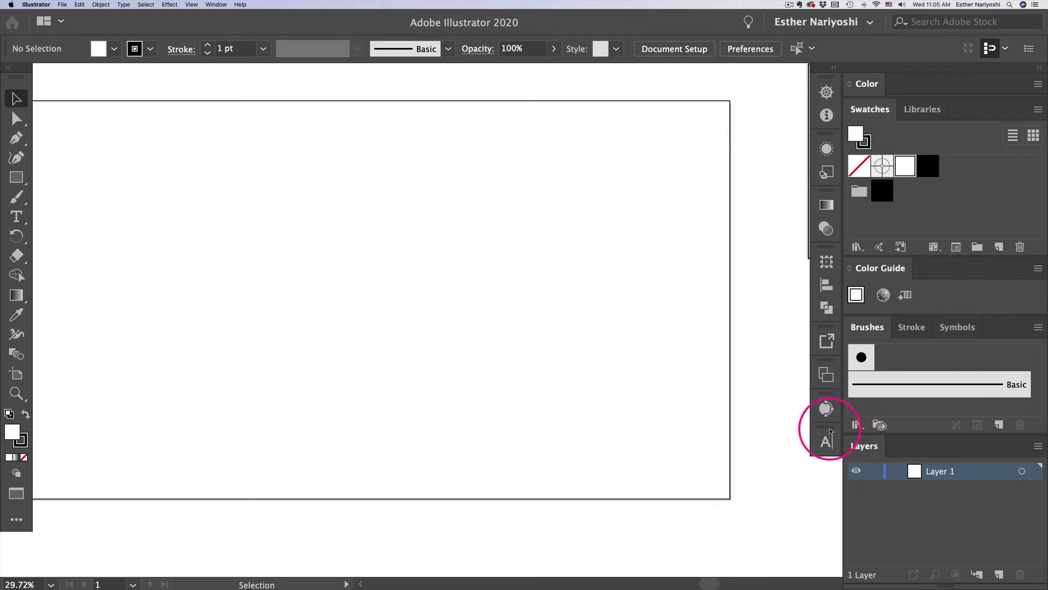
left_click_drag(830, 430, 476, 281)
left_click(477, 281)
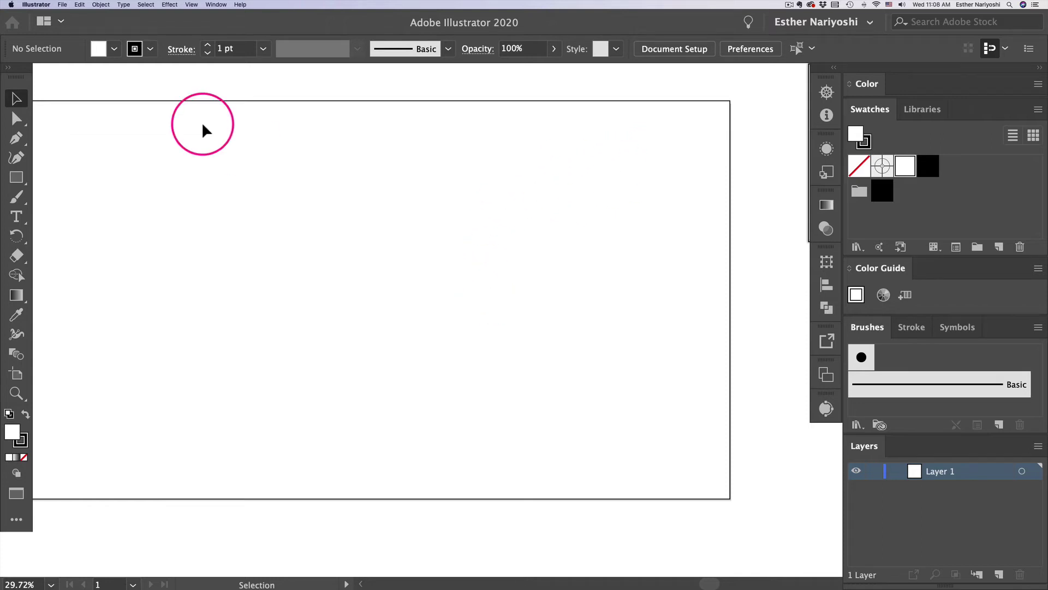
left_click(62, 5)
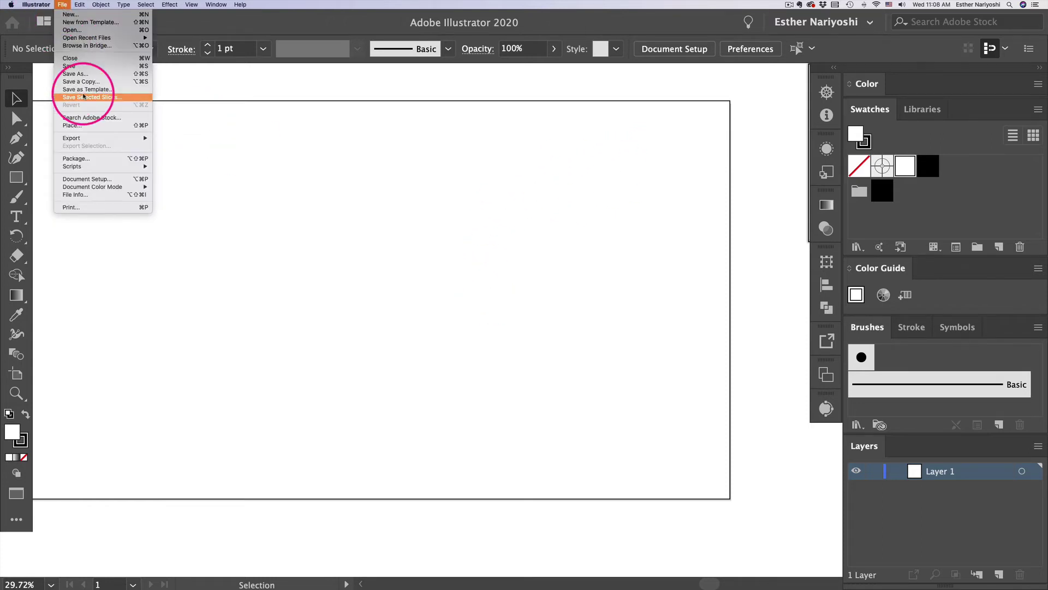
left_click(84, 90)
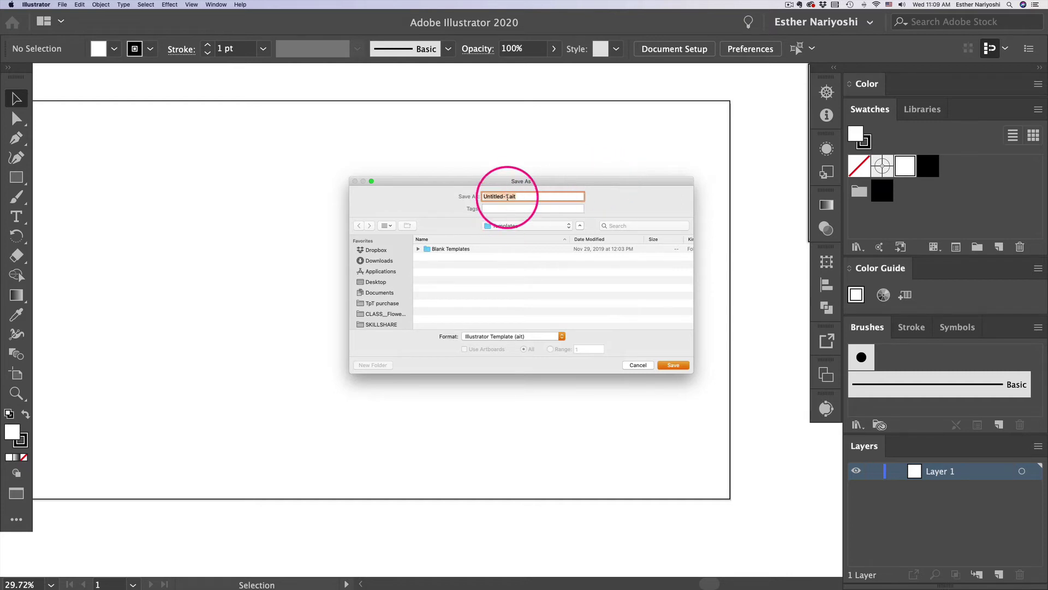
left_click(507, 197)
left_click_drag(505, 197, 474, 197)
type("1920 x 1080 @300ppi.ait")
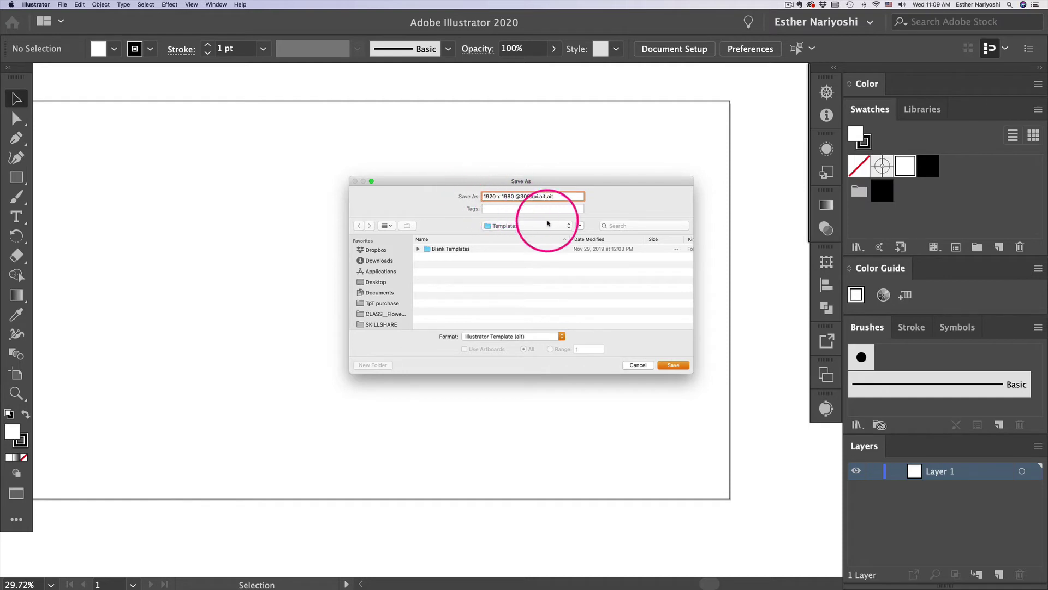
key("BackSpace")
key("BackSpace")
key("BackSpace")
key("BackSpace")
key("Left")
key("Left")
key("Left")
key("Left")
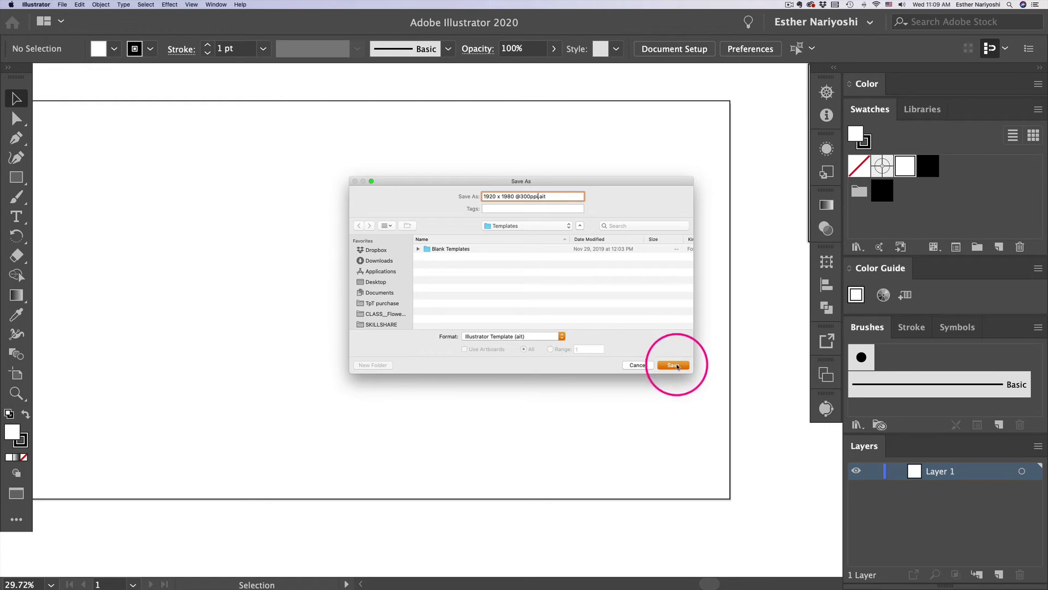
left_click(677, 365)
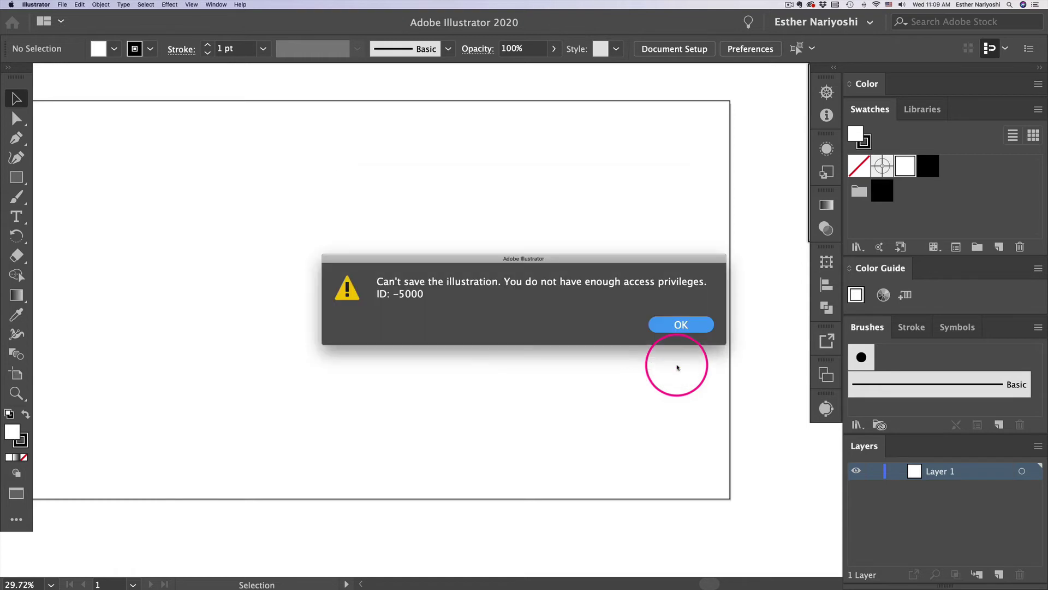
left_click(681, 325)
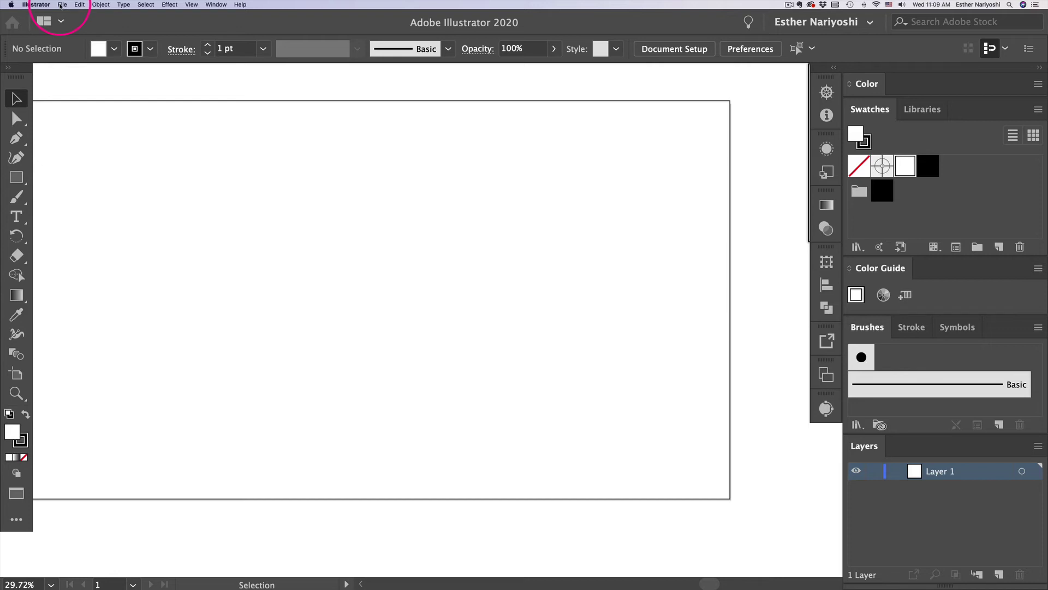
left_click(61, 5)
left_click(96, 91)
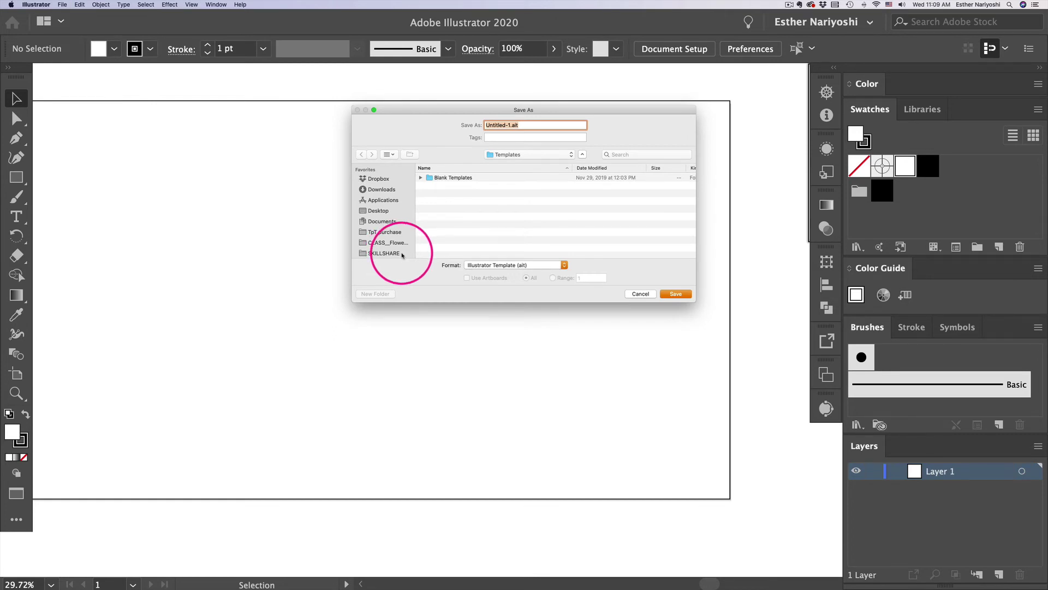
scroll(401, 249, "down", 3)
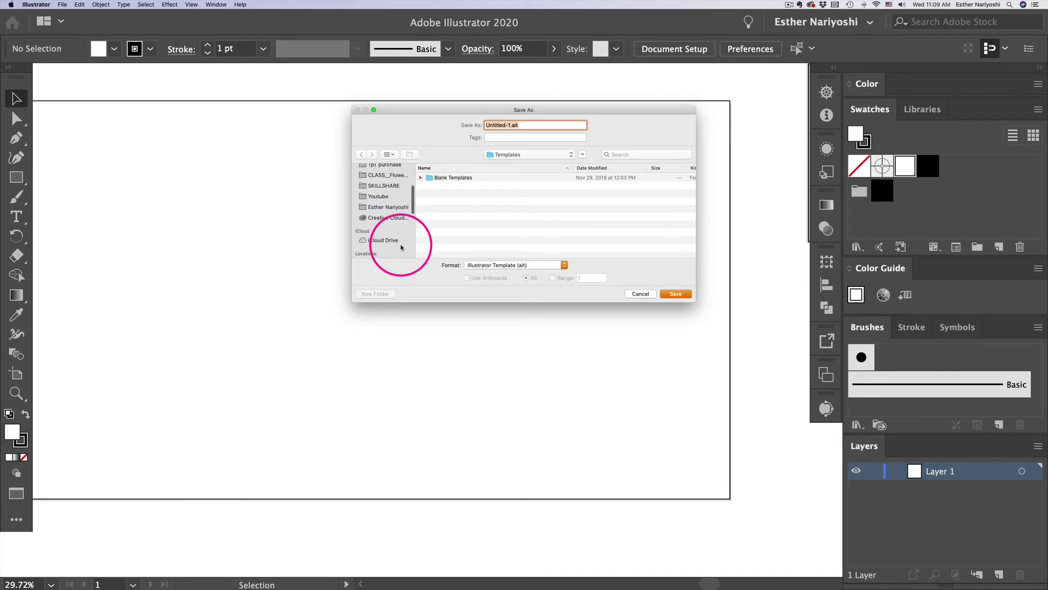
left_click(400, 215)
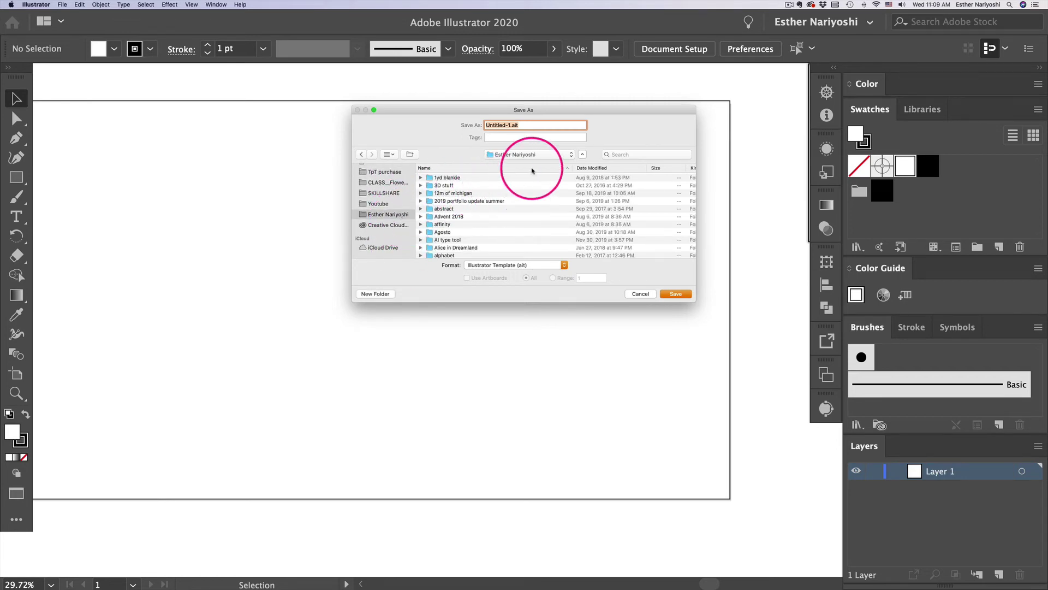
left_click(614, 168)
left_click(464, 187)
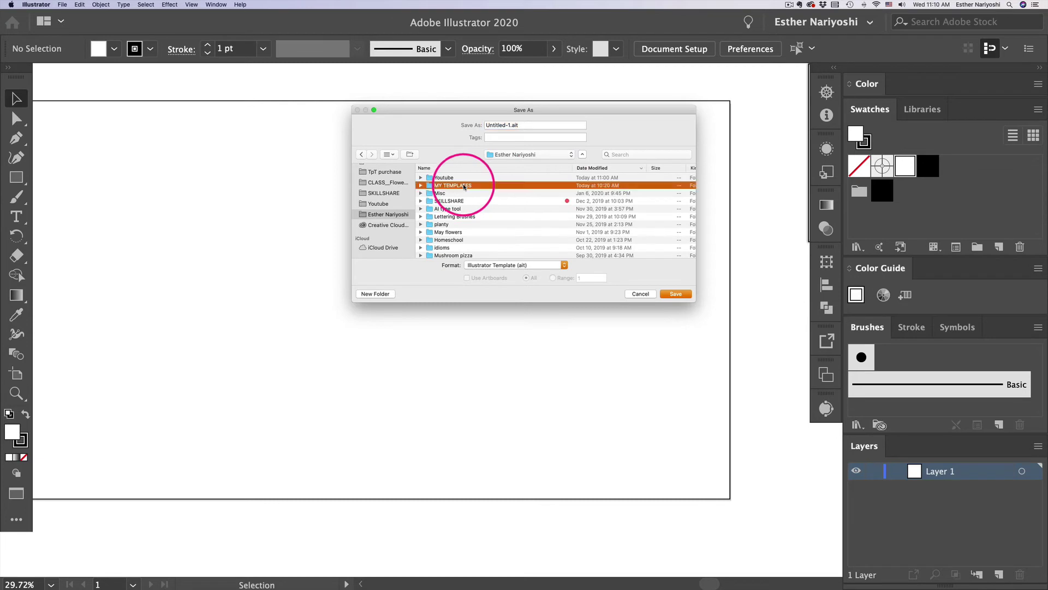
double_click(464, 186)
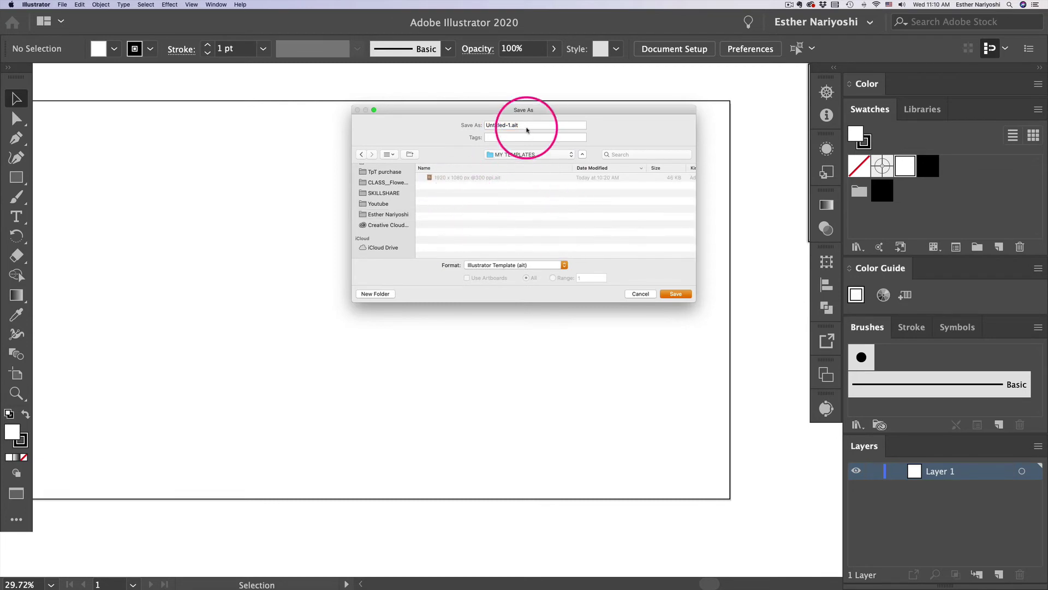
left_click_drag(506, 125, 481, 127)
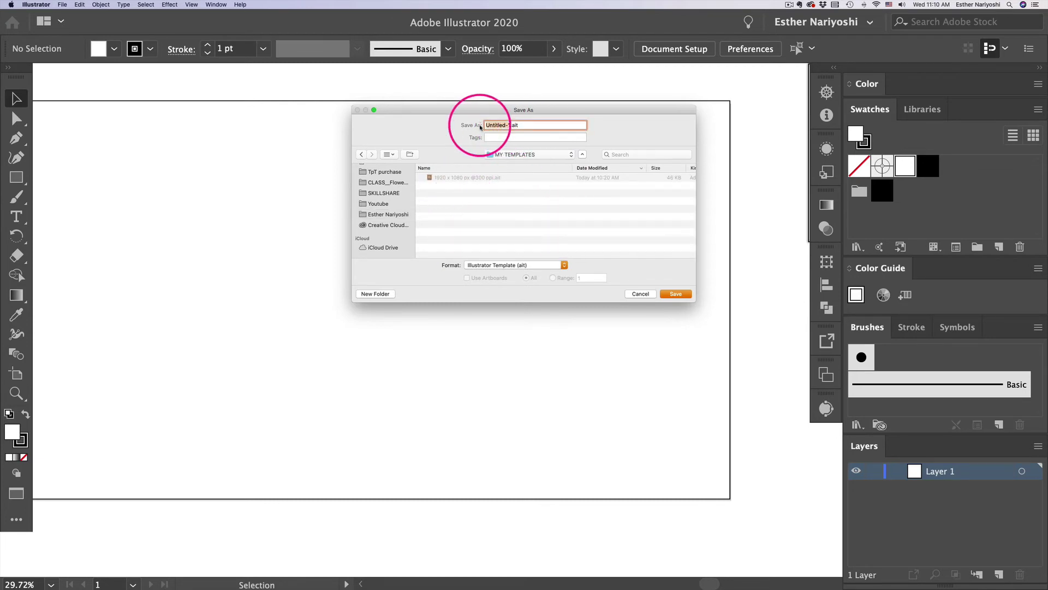
type("1920 x 1980 @300ppi")
key("BackSpace")
Step: Cancel the template save and resize the artboard to 2000 × 2000 px, fitting it in view
left_click(647, 294)
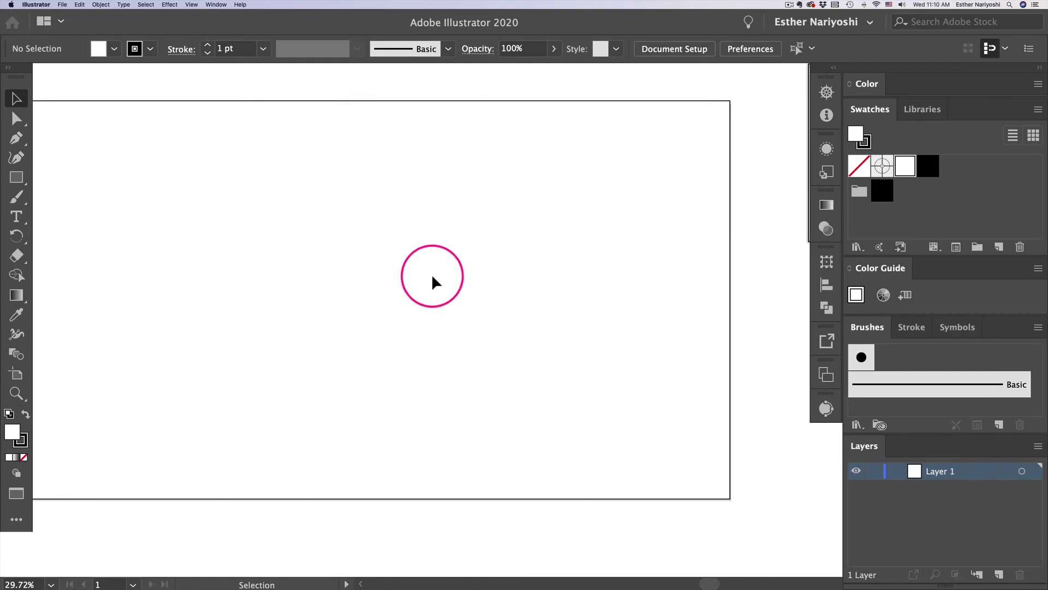
key("shift+o")
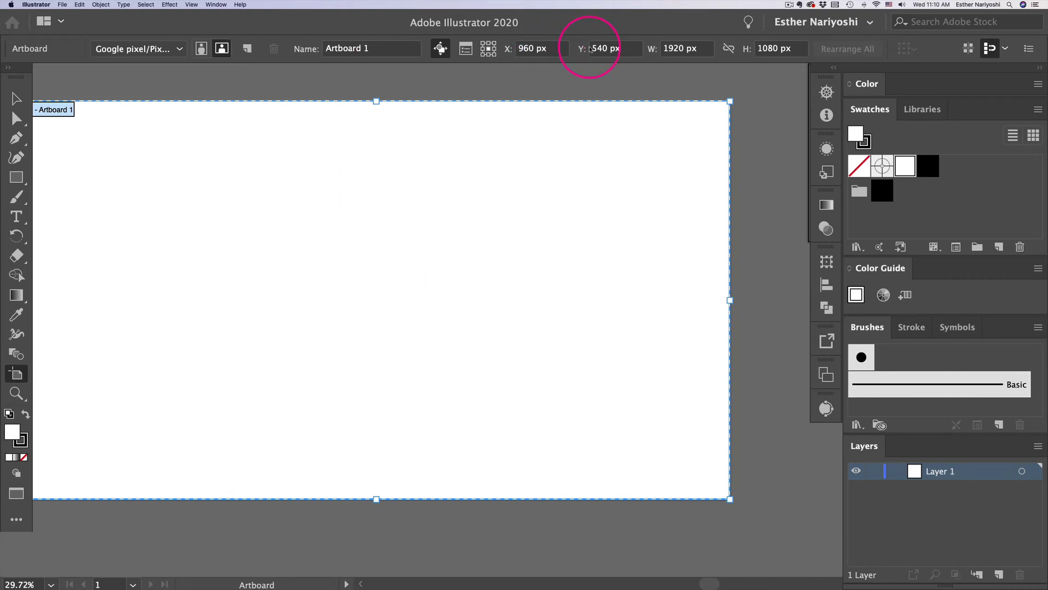
left_click(689, 48)
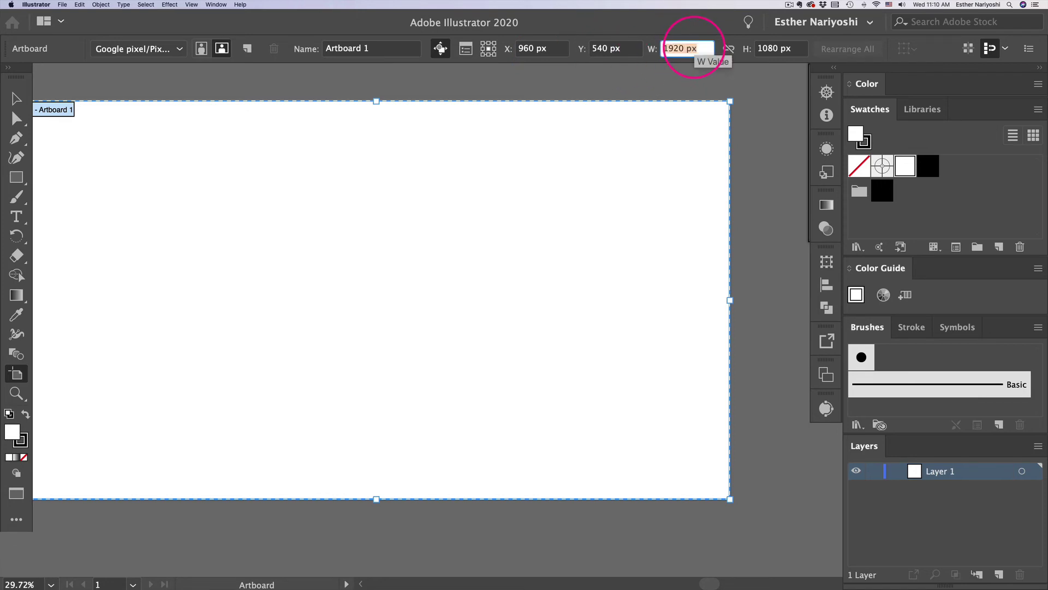
type("2000")
key("Tab")
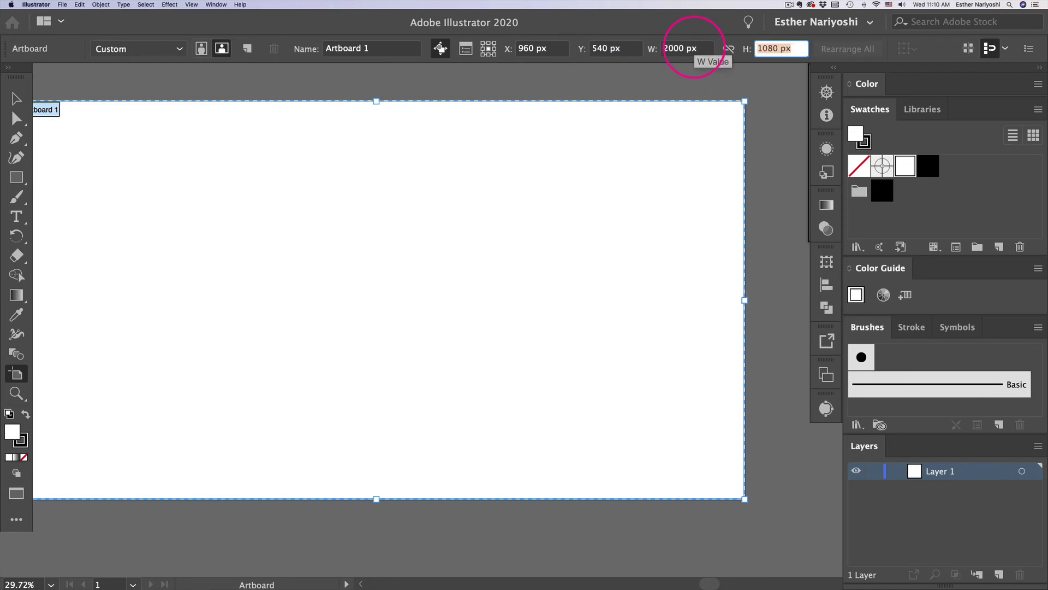
type("2000")
key("Tab")
type("W")
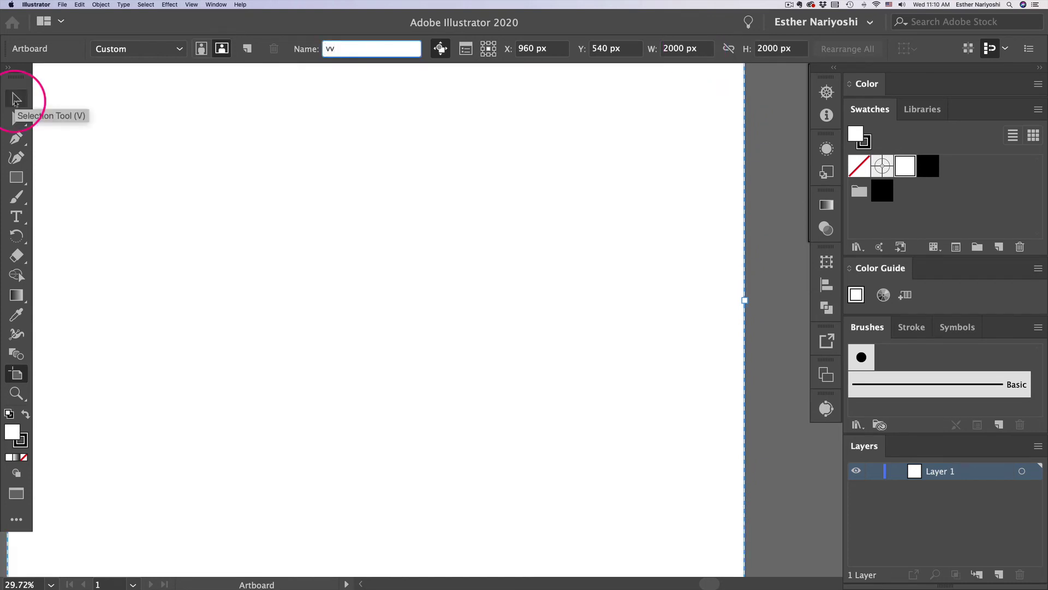
left_click(16, 99)
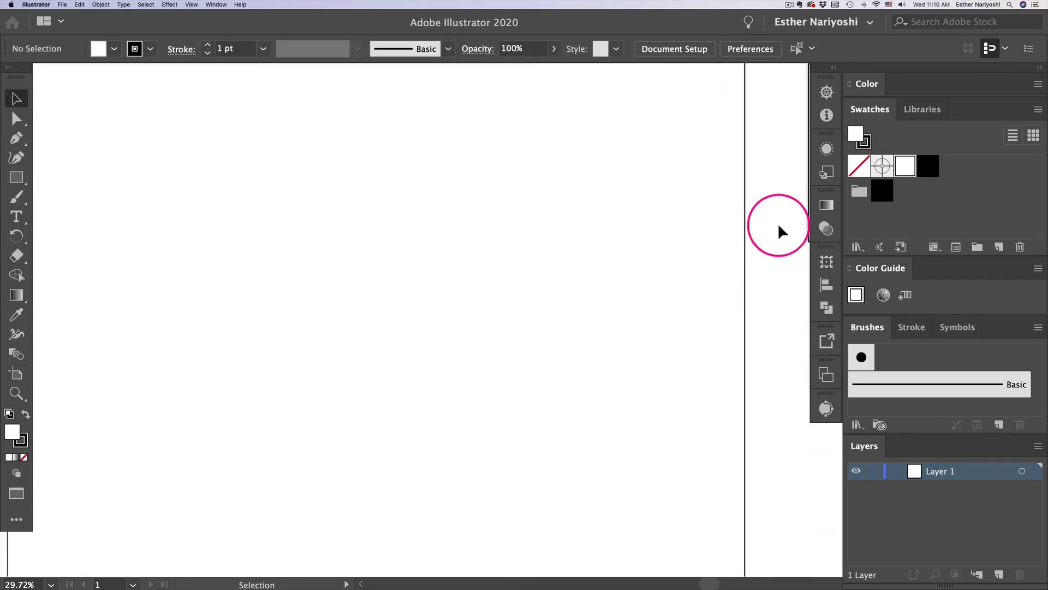
key("super+0")
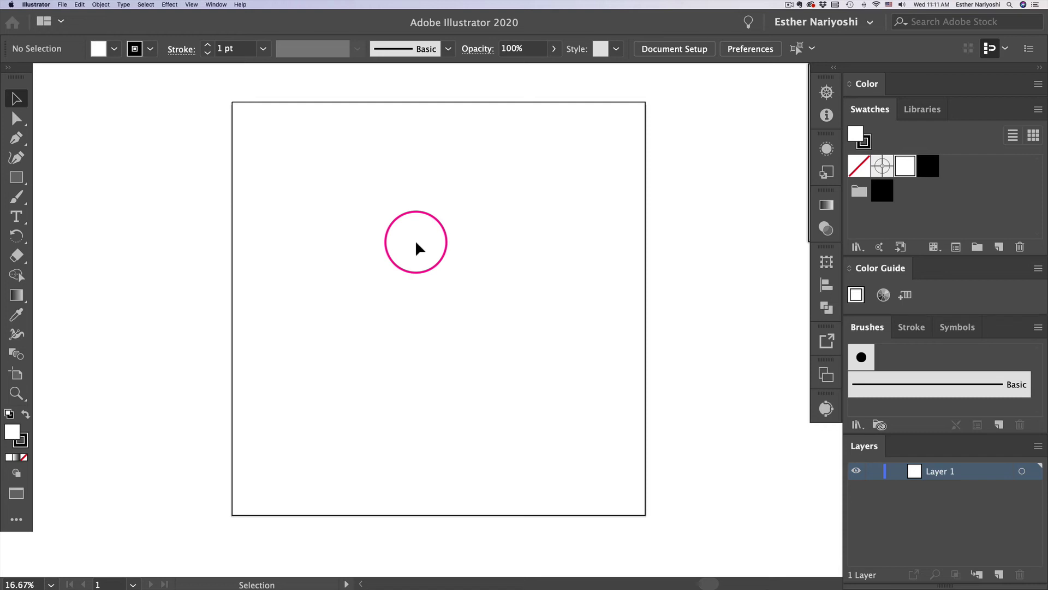
left_click(62, 5)
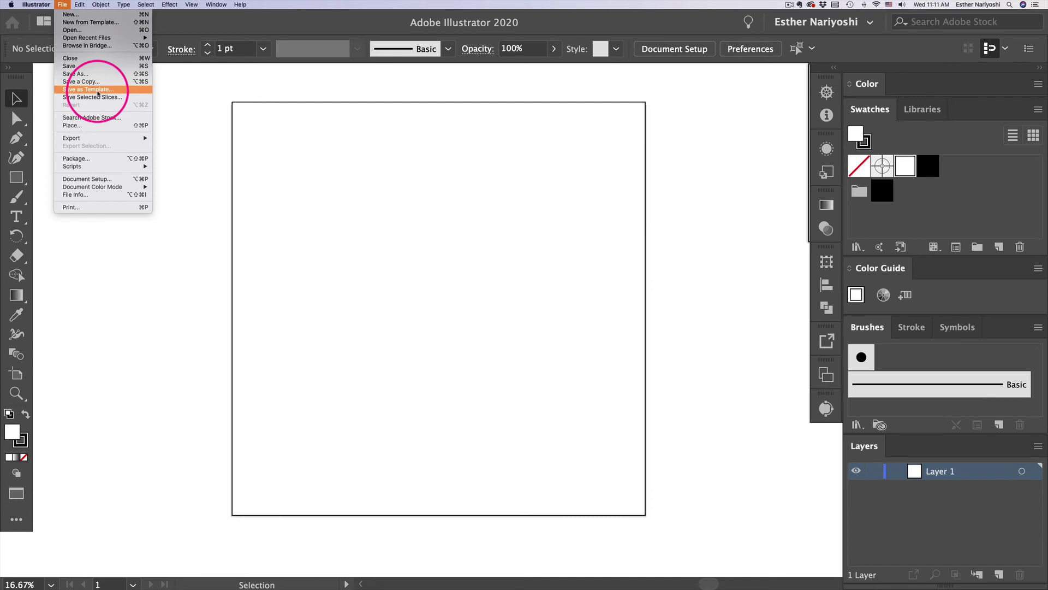
left_click(98, 89)
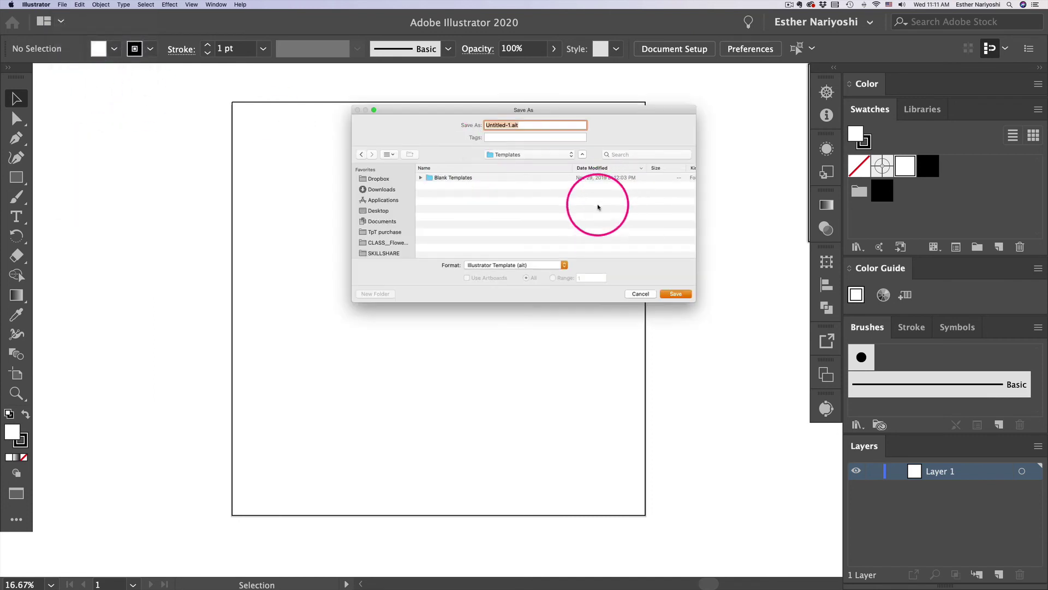
left_click(532, 155)
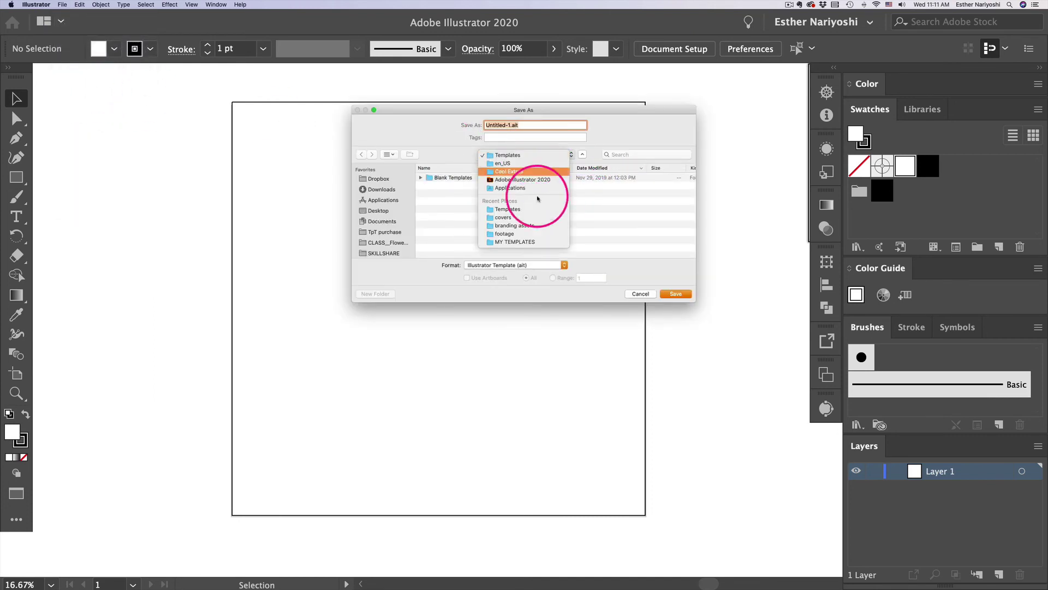
left_click(534, 241)
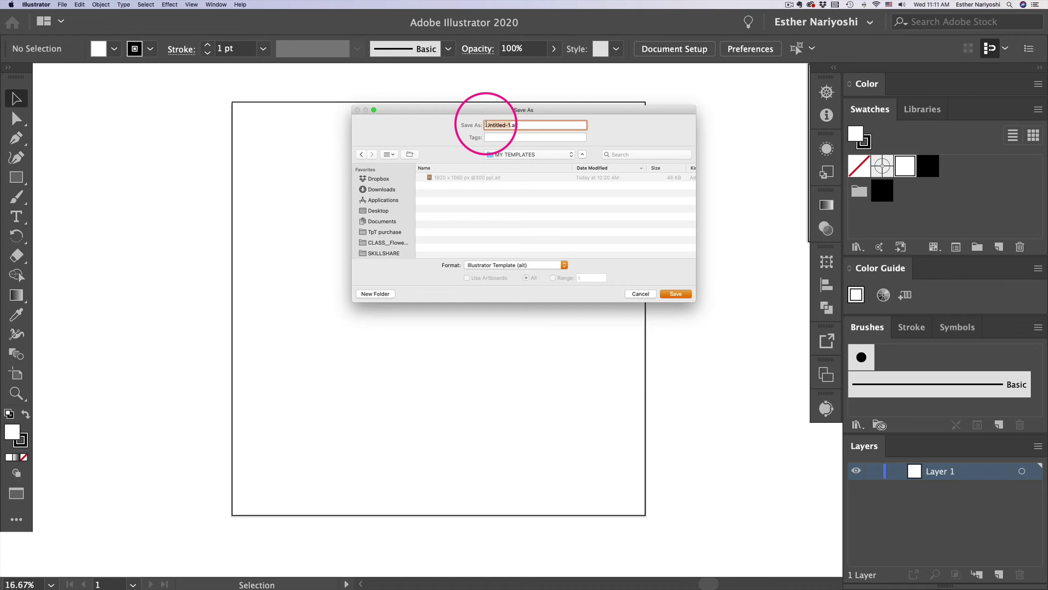
type("2000 x 2000 px @300ppi")
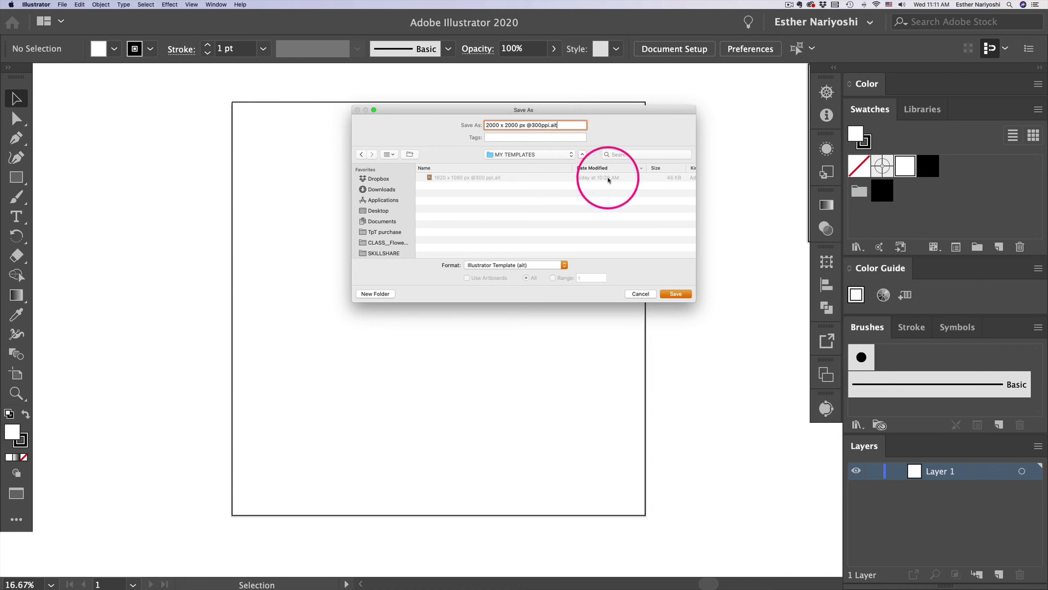
left_click(679, 295)
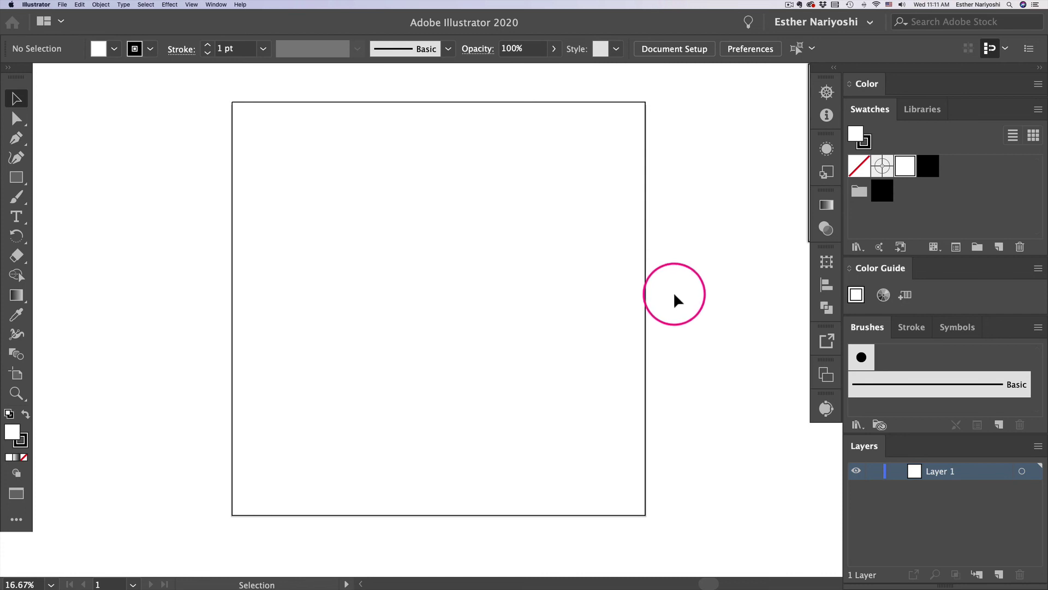
Step: Switch to Finder and open the 1920 x 1080 .ait template from MY TEMPLATES
key("a")
key("super+Tab")
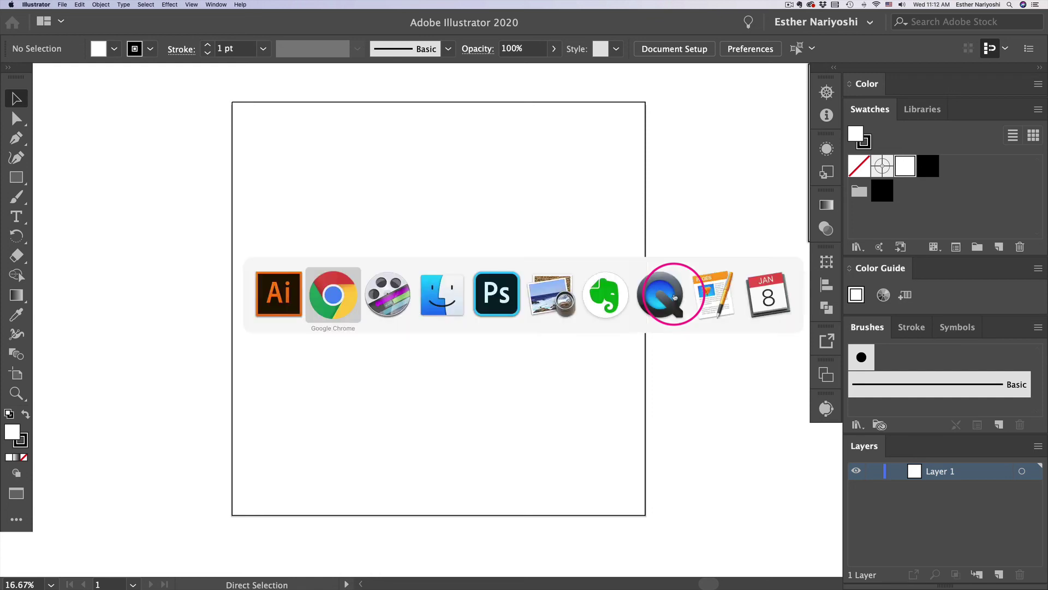
left_click(442, 295)
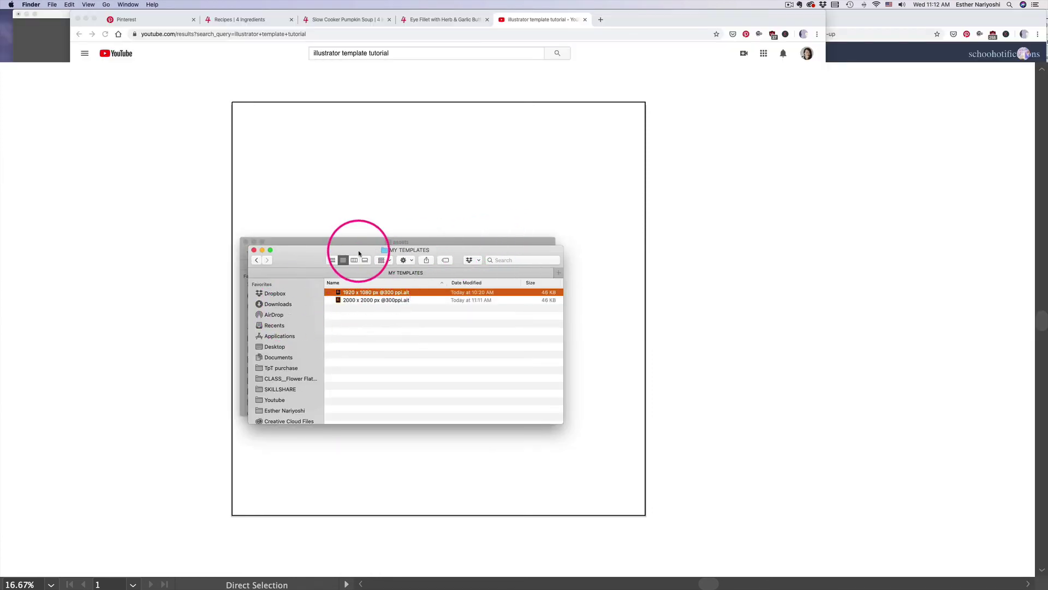
double_click(403, 293)
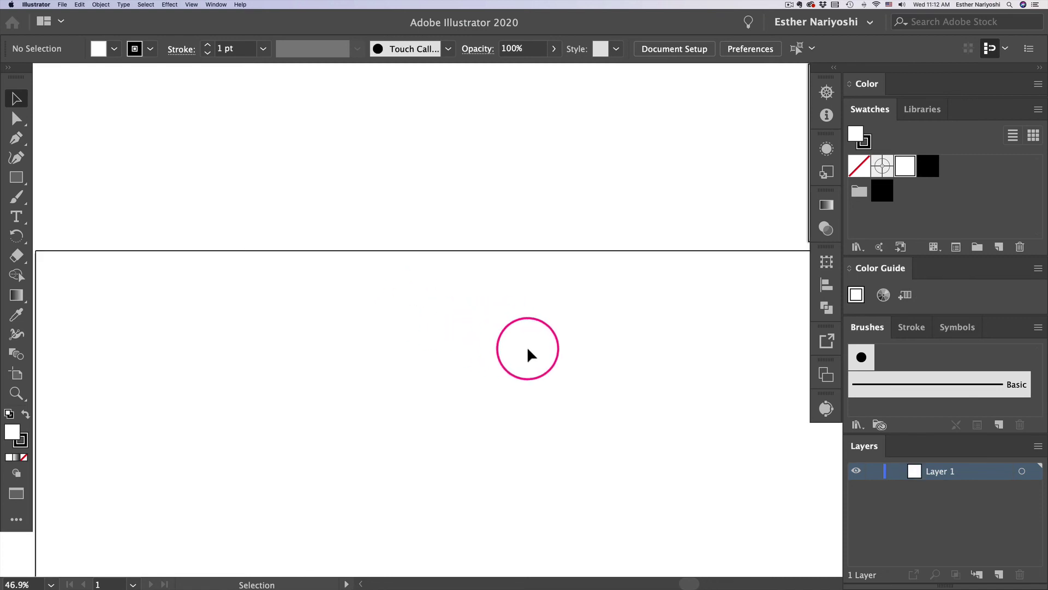
Step: Draw a rectangle mid-artboard and confirm it would save as Untitled-2.ai, then cancel
key("m")
left_click_drag(404, 293, 624, 431)
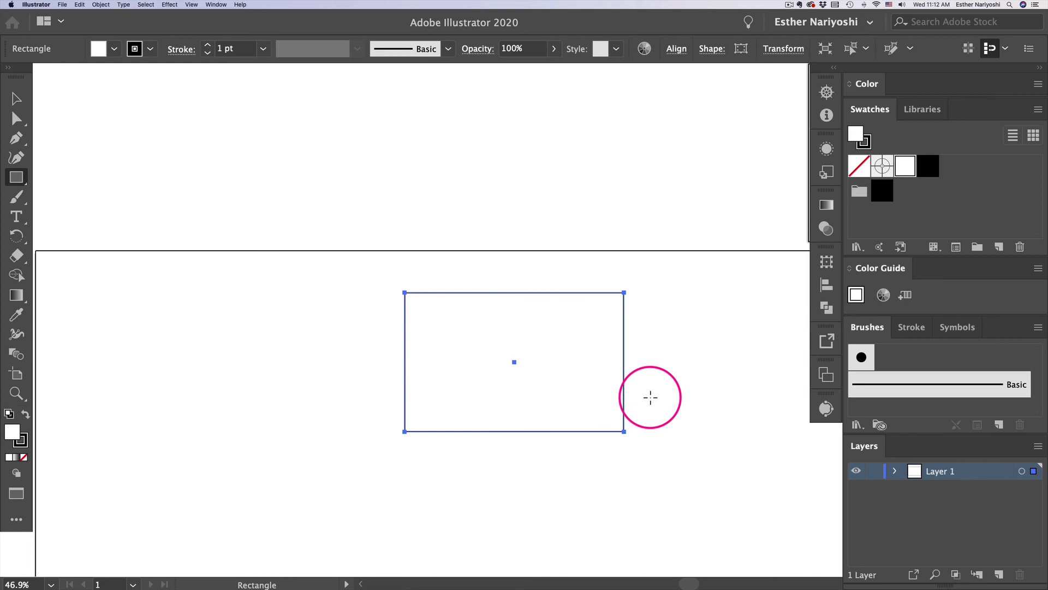
key("super+s")
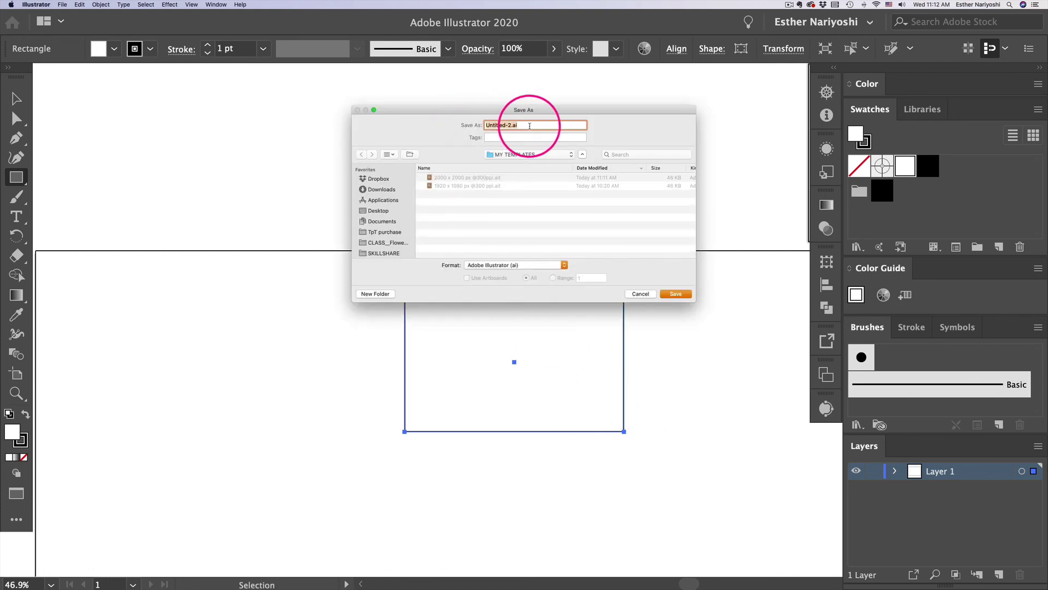
left_click(508, 125)
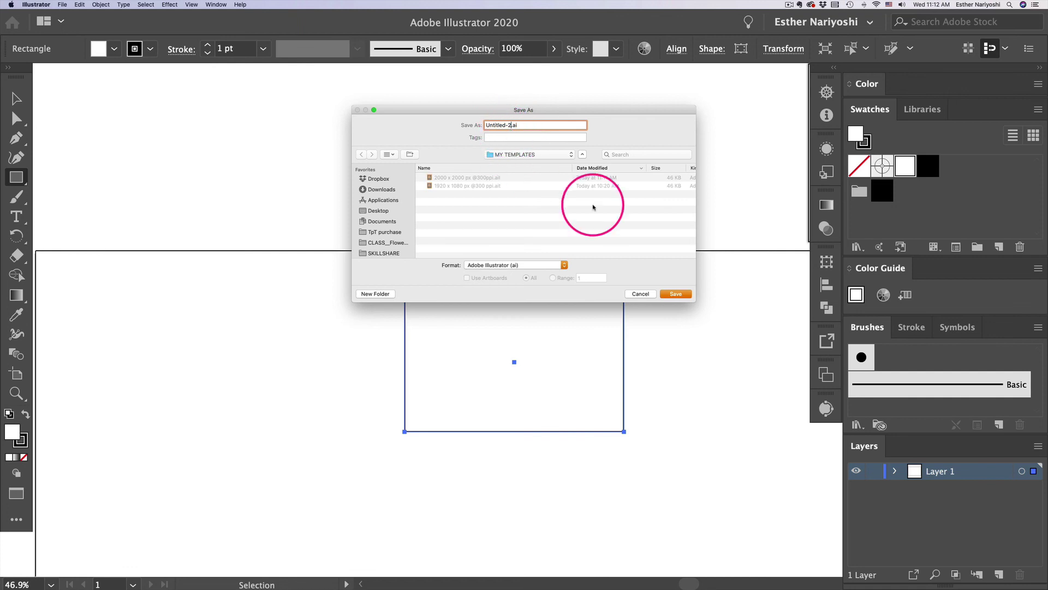
left_click(640, 294)
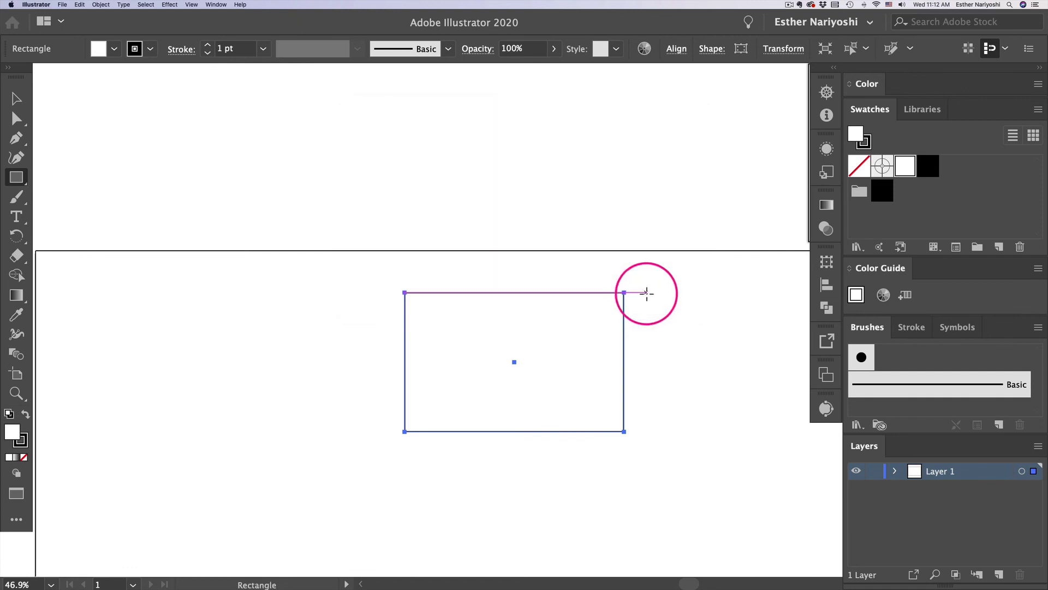